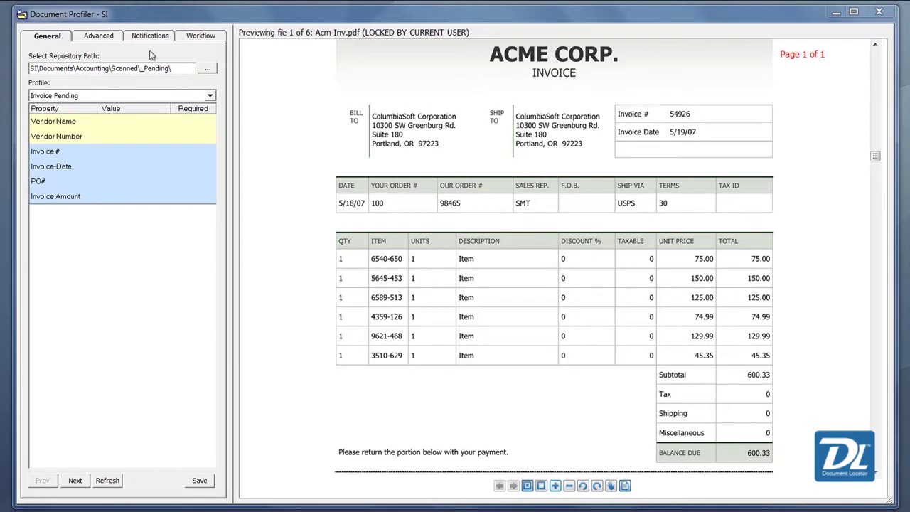
Step: On the Advanced tab, enable Load File's Profile Properties and keep Filename - ASC sorting
click(101, 36)
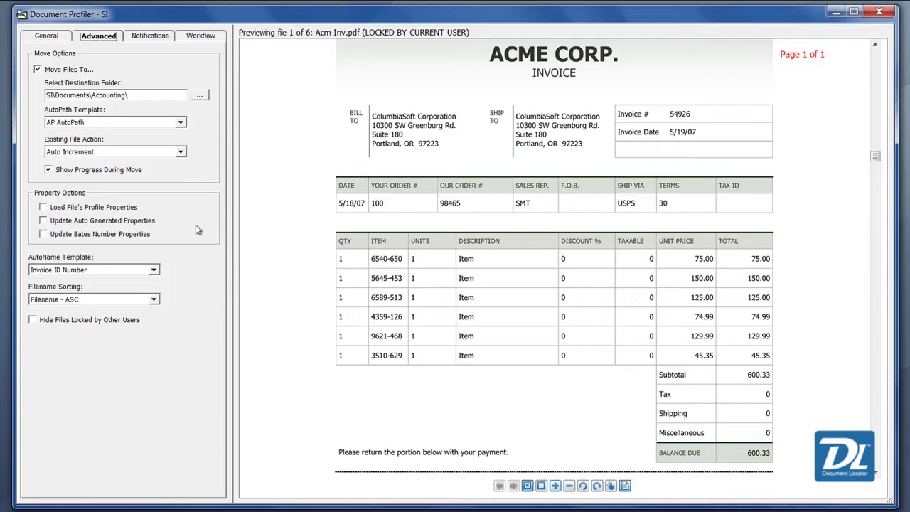
click(44, 207)
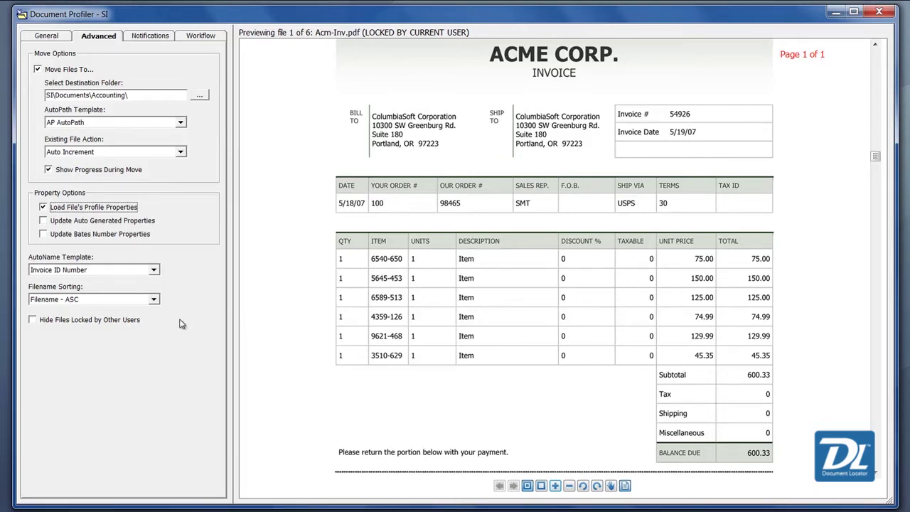
click(154, 300)
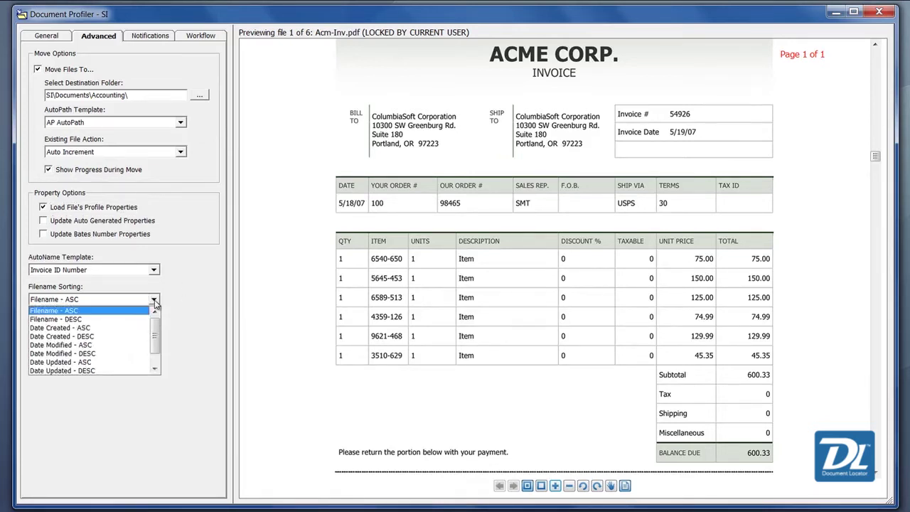
click(126, 311)
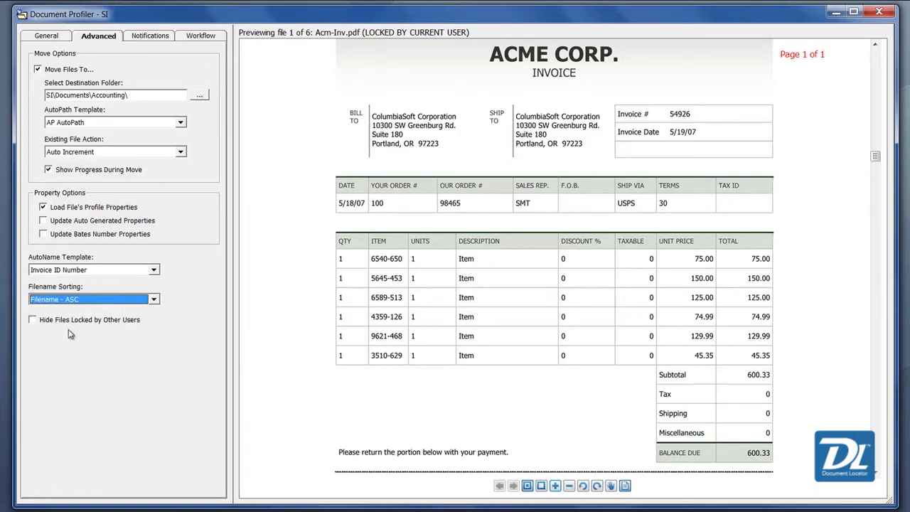
Step: Check the Notifications and Workflow settings, closing the route list with no route selected
click(146, 35)
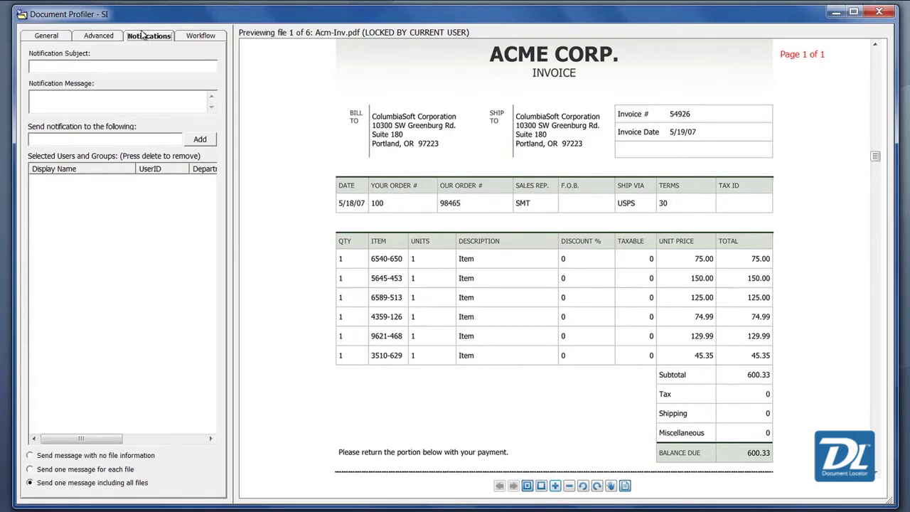
click(203, 37)
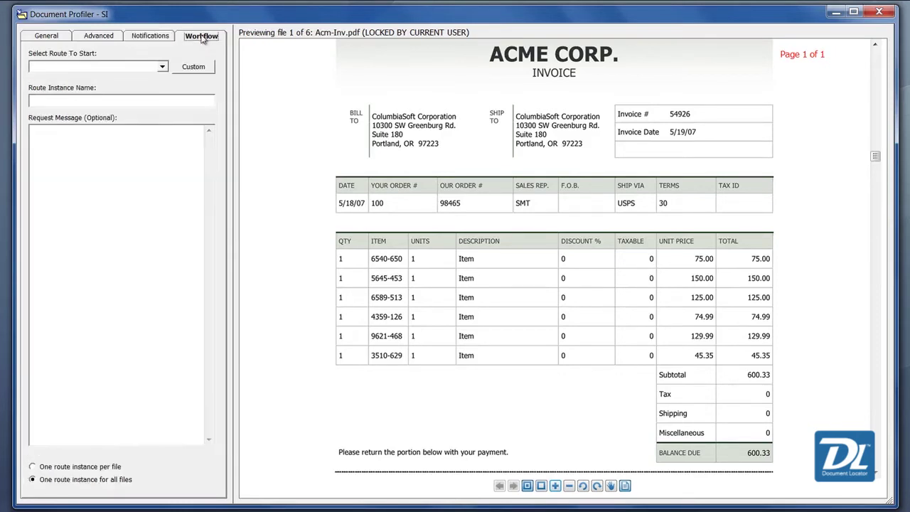
click(162, 68)
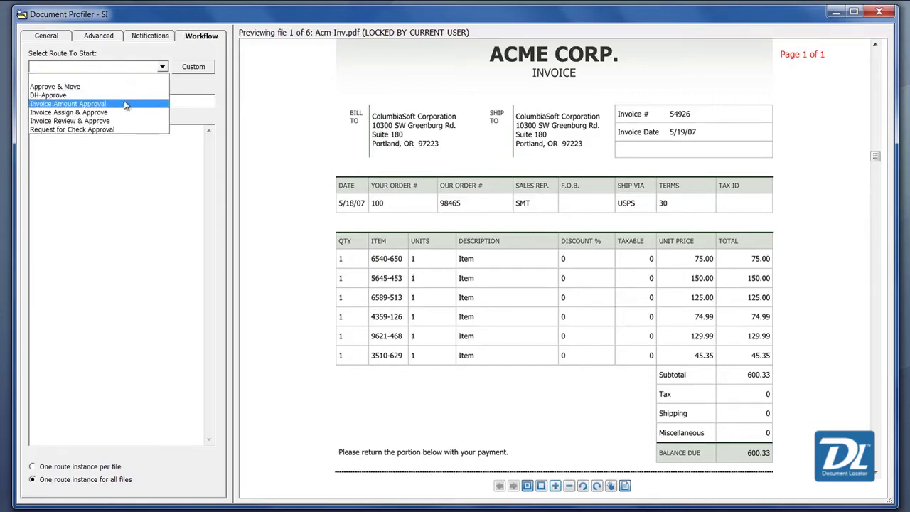
click(43, 37)
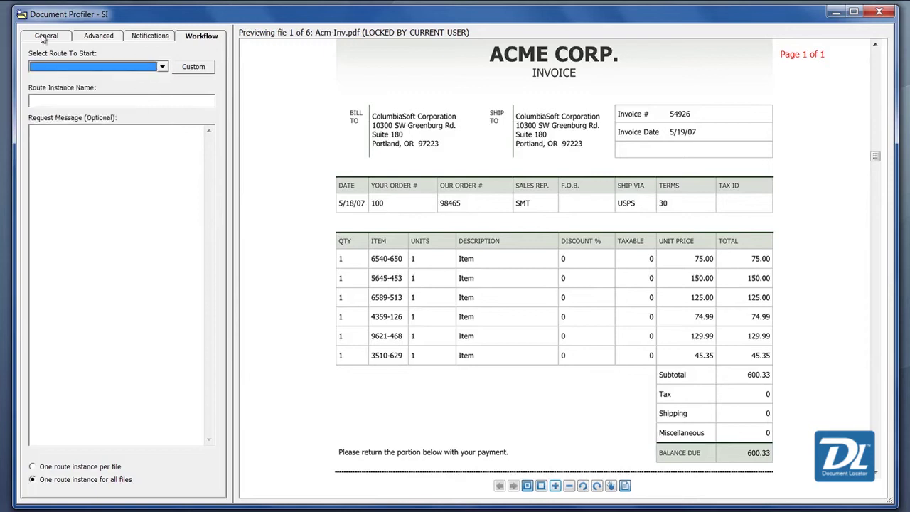
Step: Enter vendor Acme, vendor number 1758, and invoice number 54926 zoned from the scan
click(44, 37)
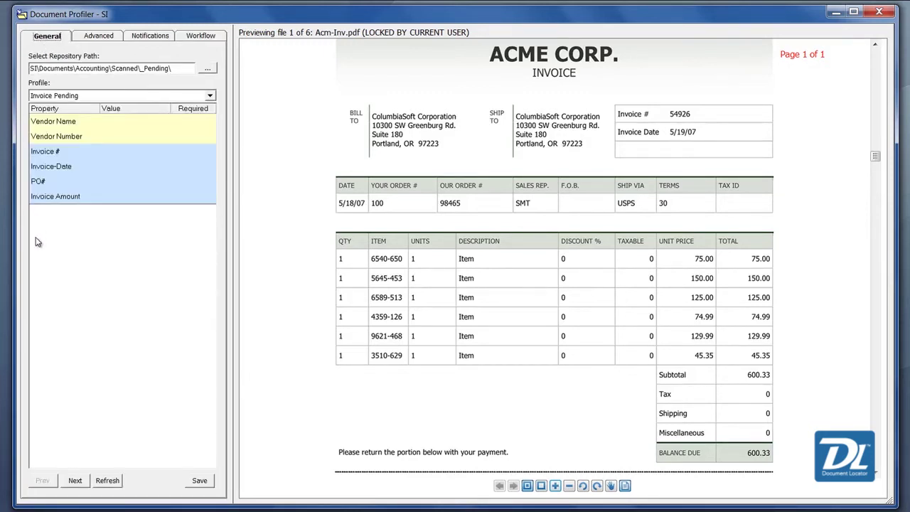
click(133, 121)
text(Acme)
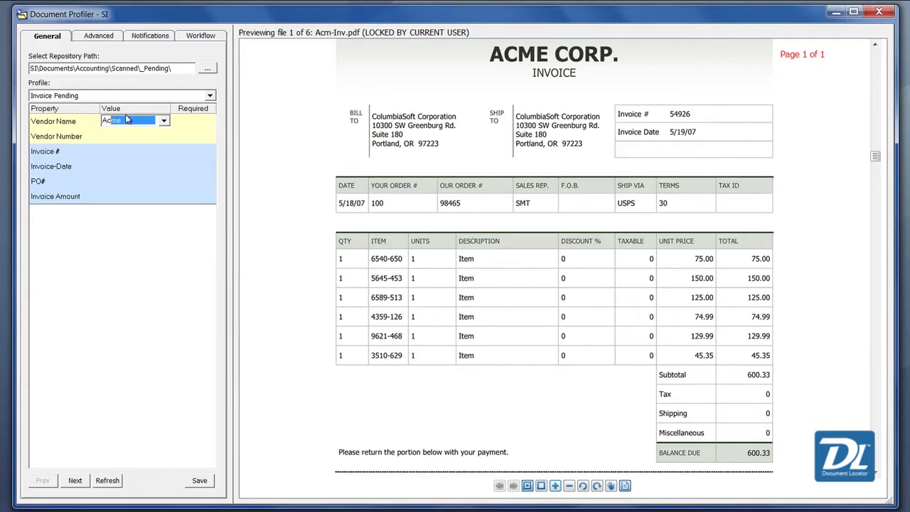
key(Tab)
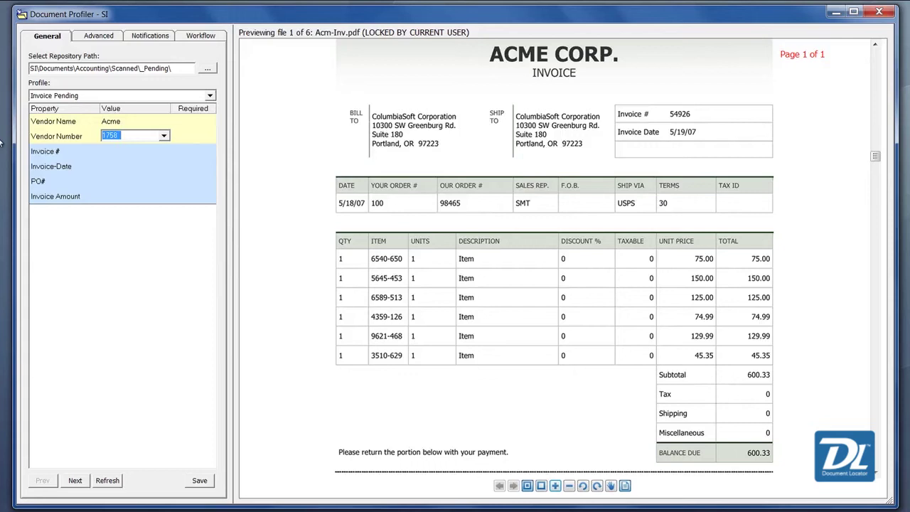
click(121, 154)
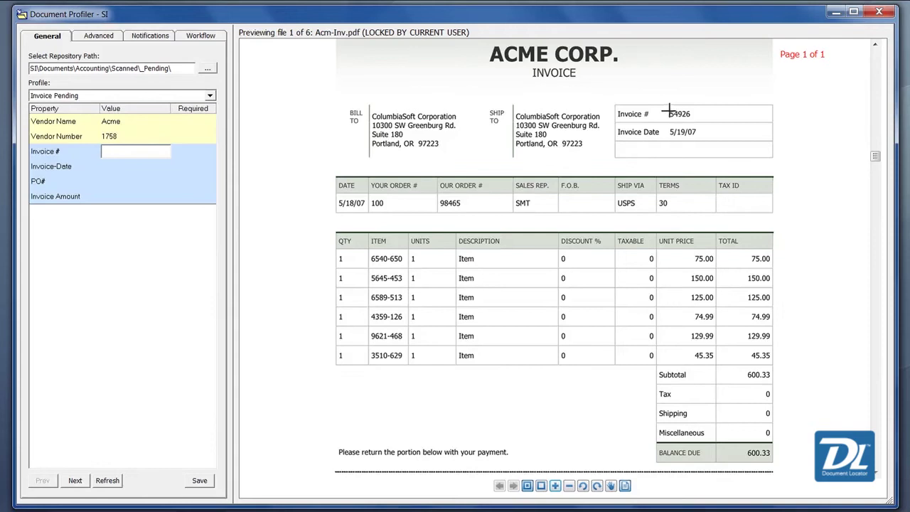
drag(667, 109, 694, 122)
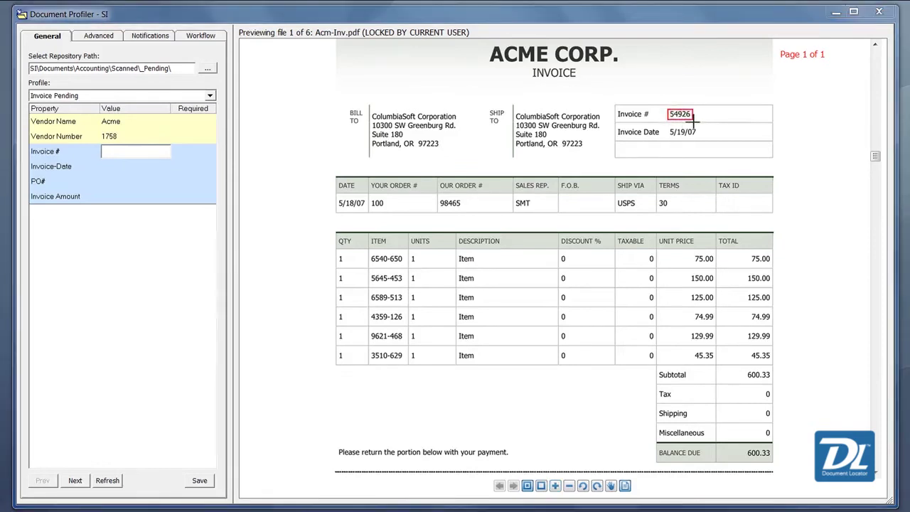
click(132, 149)
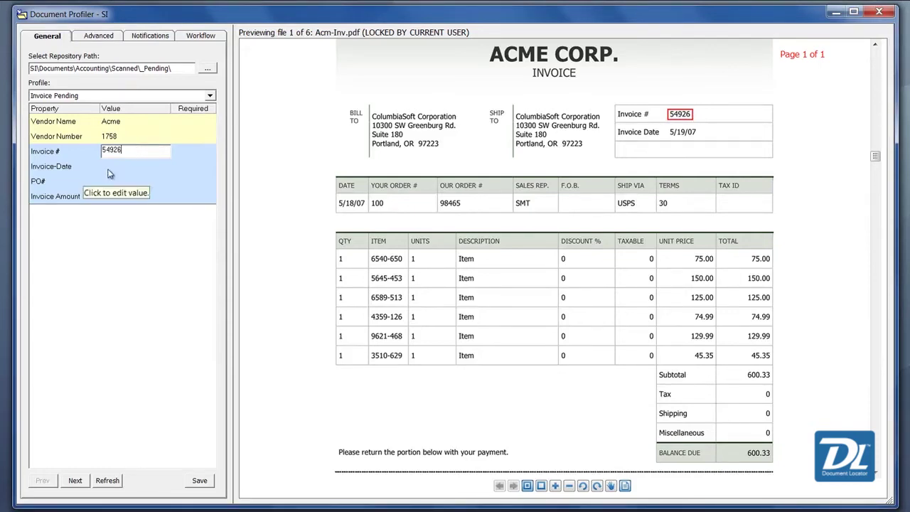
Step: Set the Invoice-Date to August 15, 2012
click(108, 171)
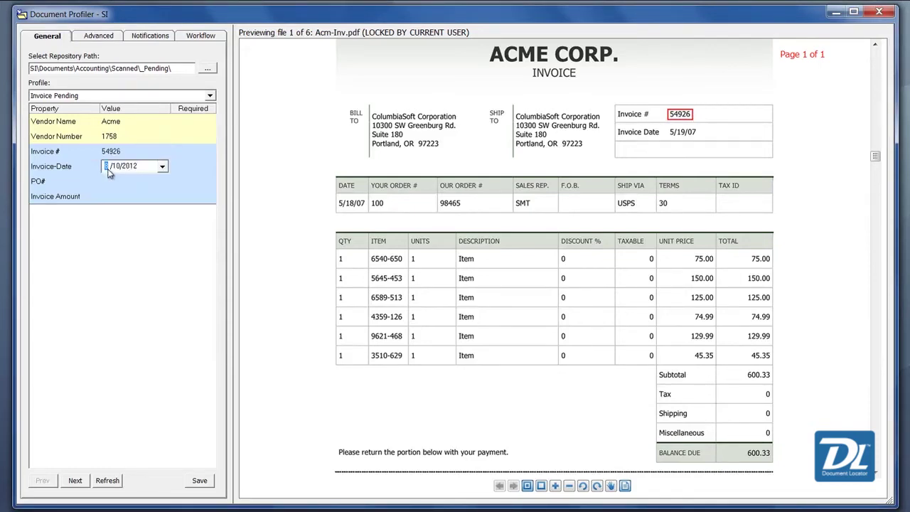
text(8)
click(162, 166)
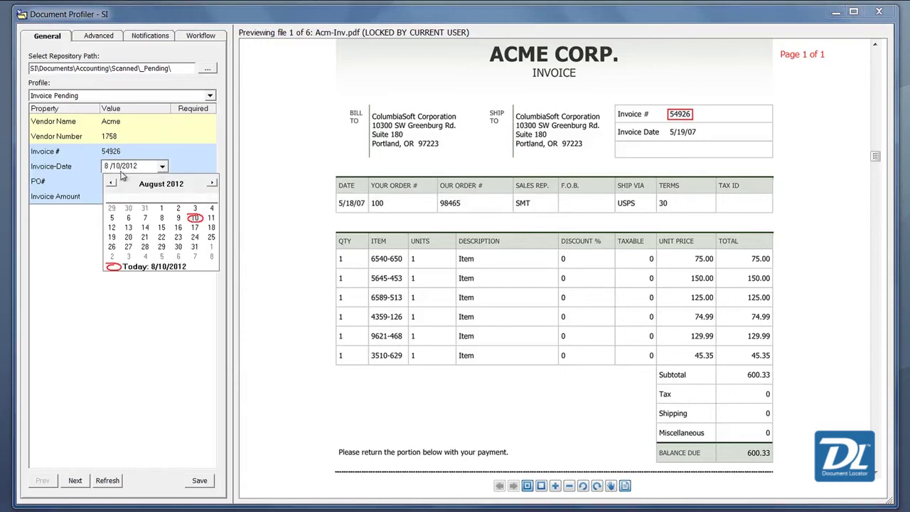
click(108, 166)
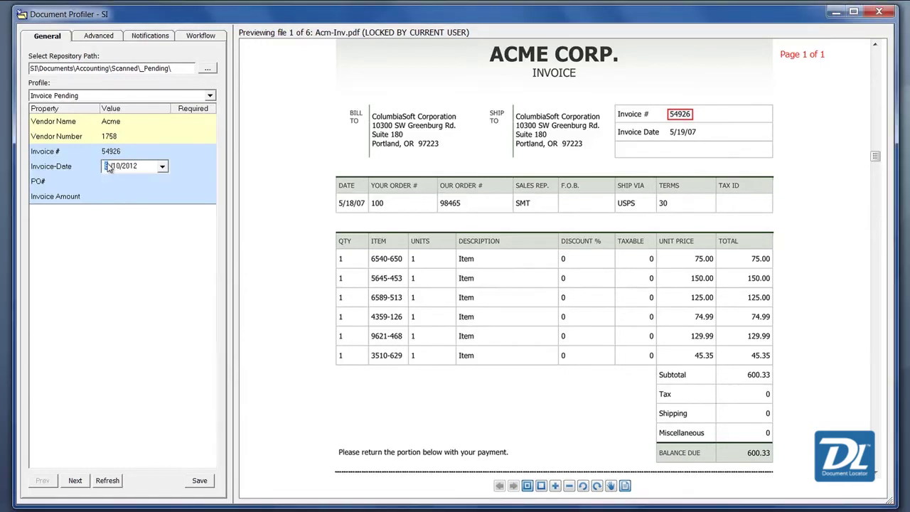
click(162, 165)
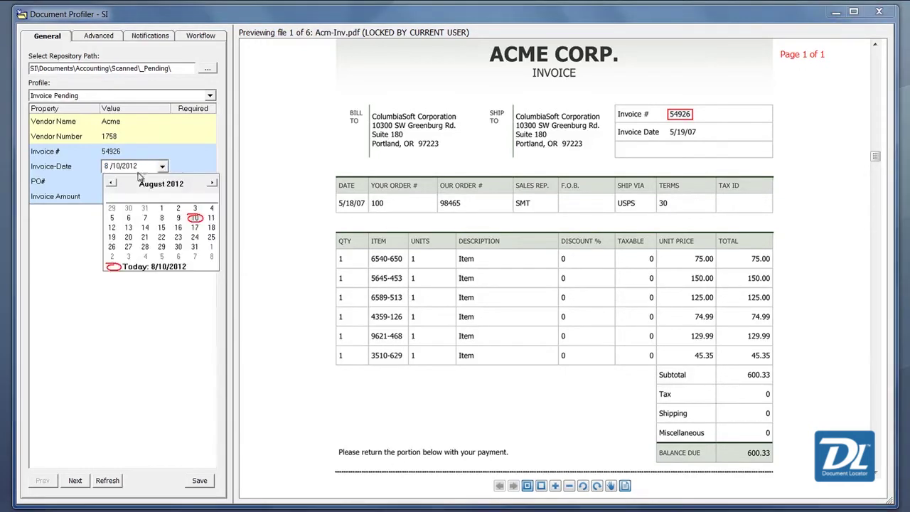
click(160, 220)
Step: Zone PO# 98465 and Invoice Amount 600.33 from the scan, then save the profile
click(104, 182)
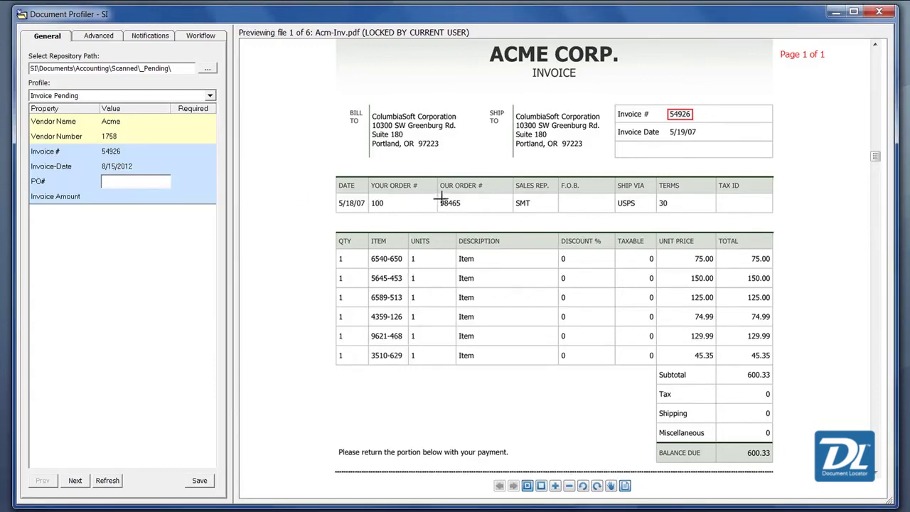
drag(439, 197, 464, 209)
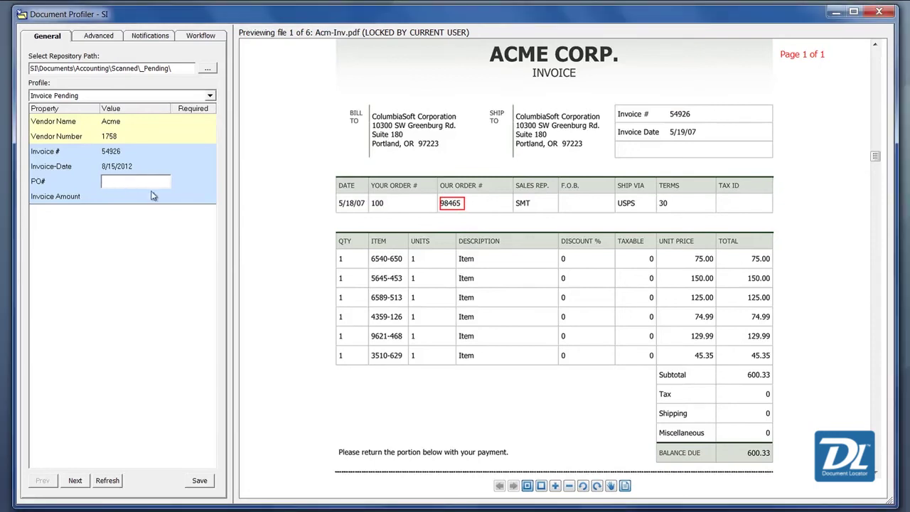
click(114, 198)
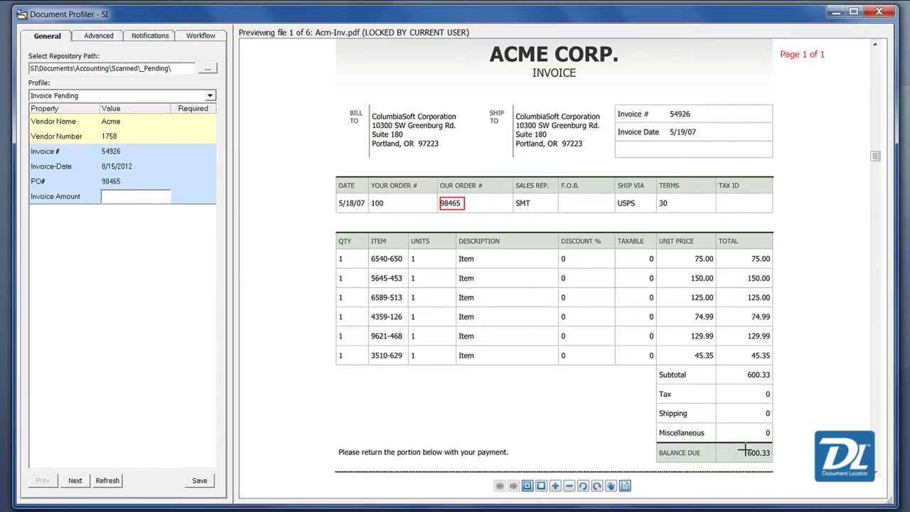
drag(743, 448, 772, 459)
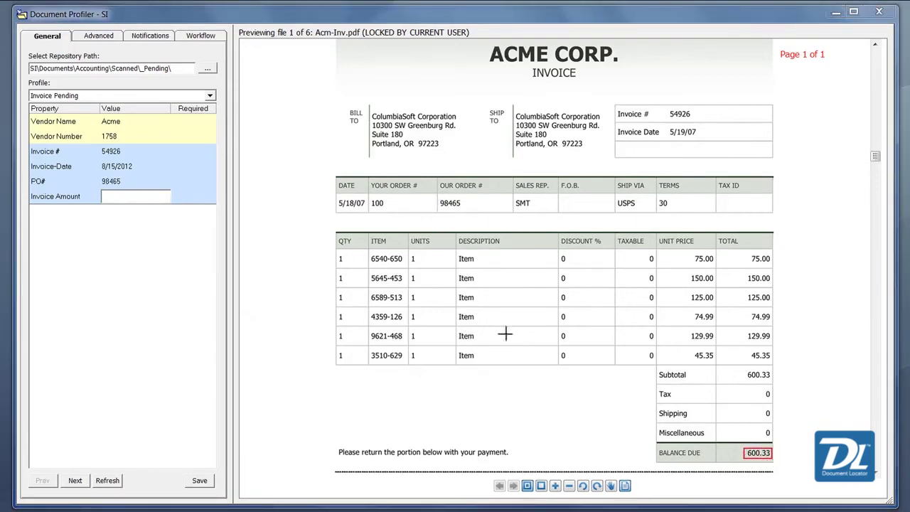
click(117, 196)
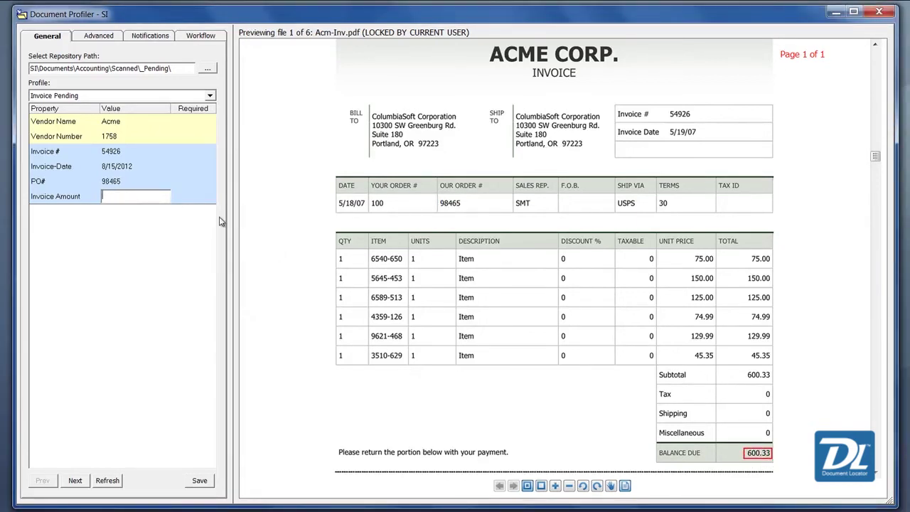
click(200, 481)
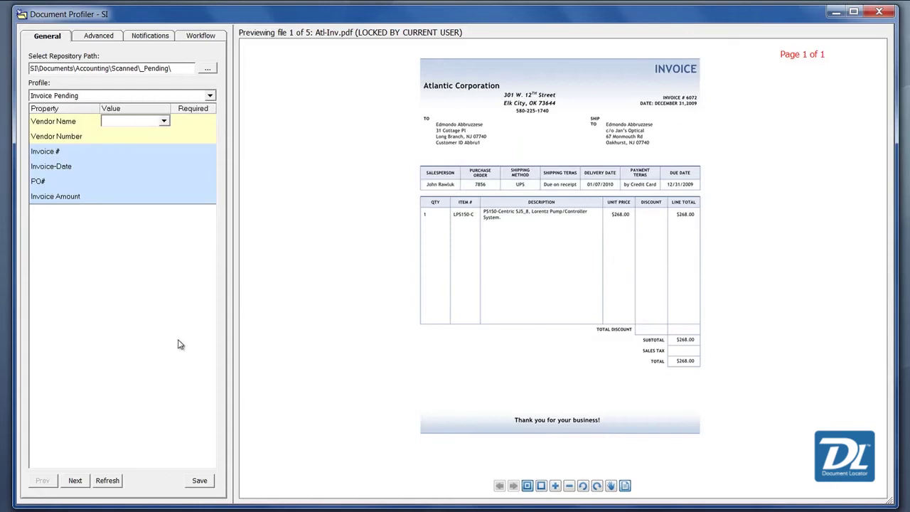
Step: Load CF1-Inv.pdf and zoom its preview in two steps
click(75, 482)
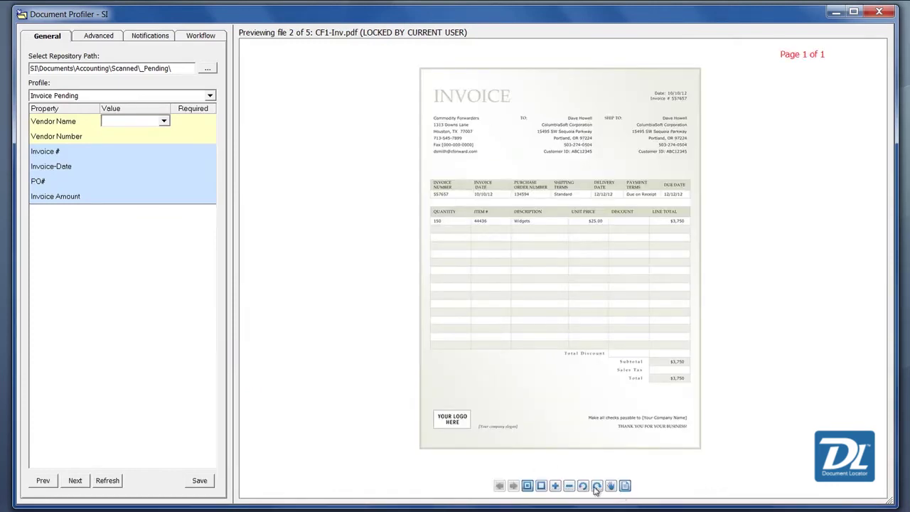
click(555, 485)
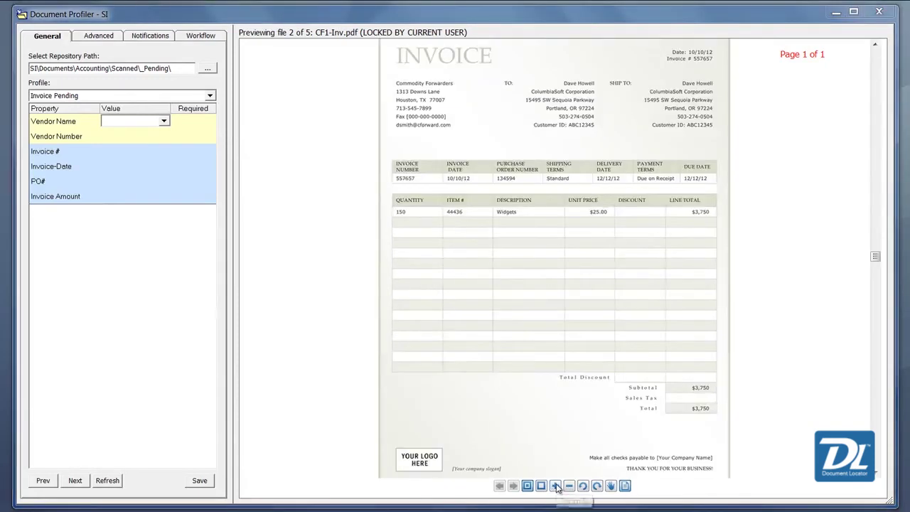
click(555, 486)
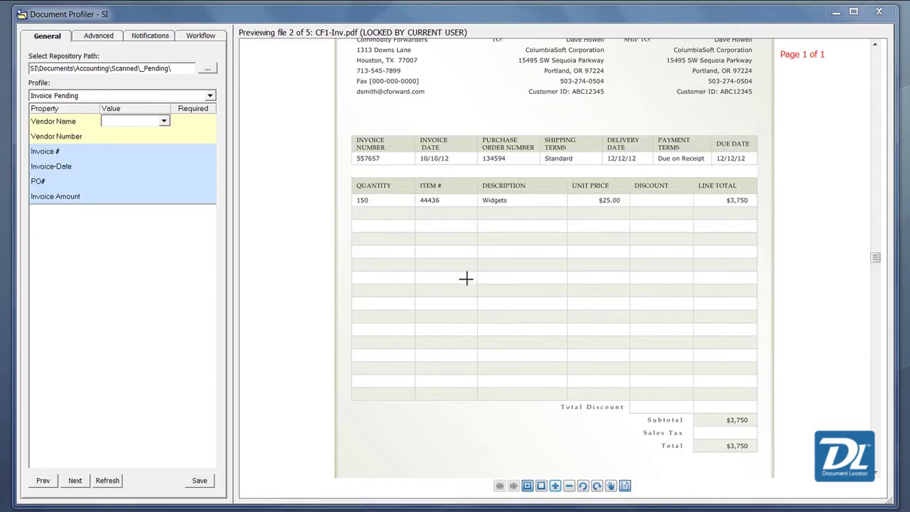
Step: Enter vendor Commodity Forwarders, vendor number 1336, and invoice number 557657 from the page
scroll(878, 260, up, 1)
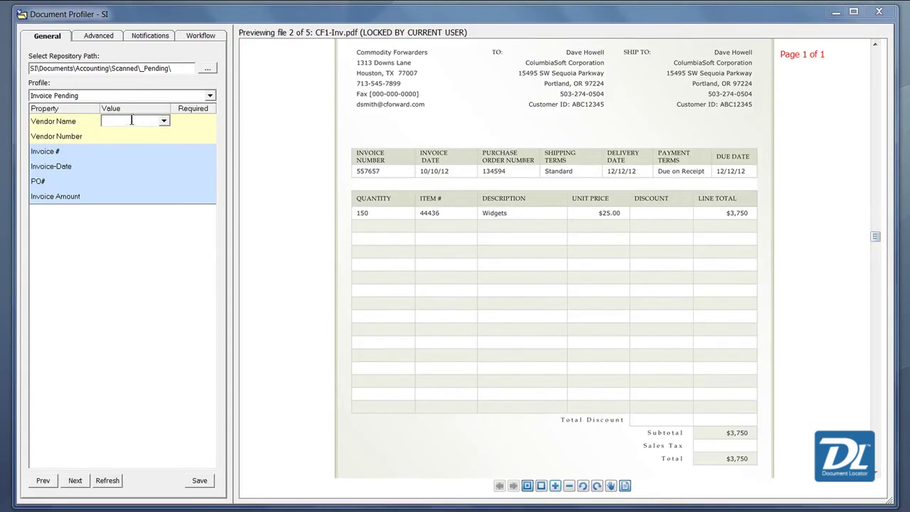
text(Commodity Forwa)
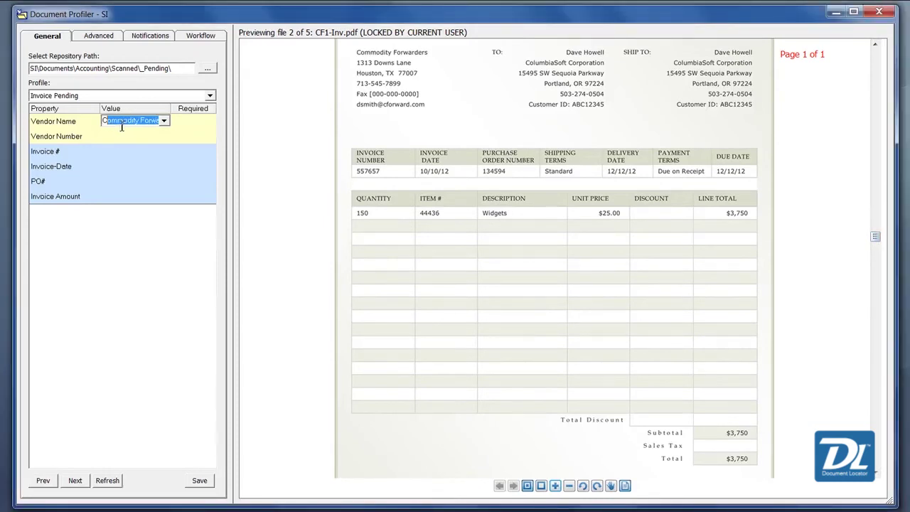
click(117, 139)
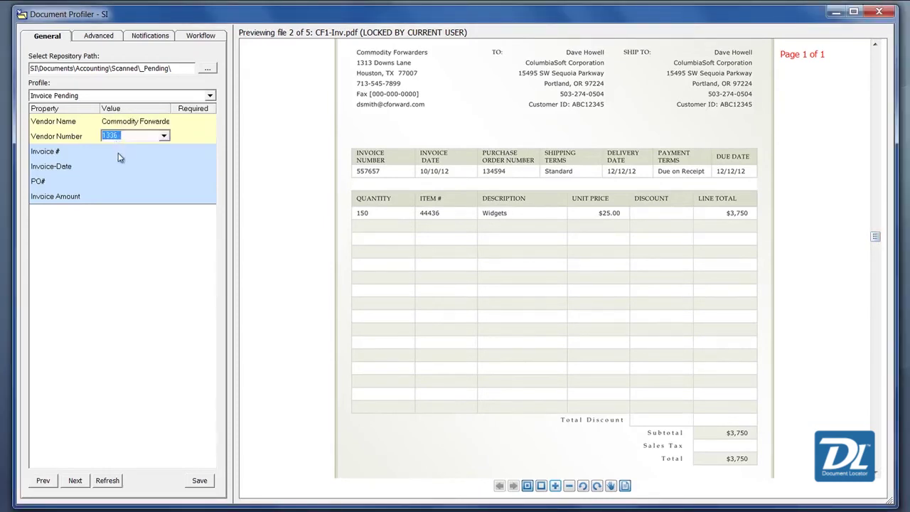
click(120, 154)
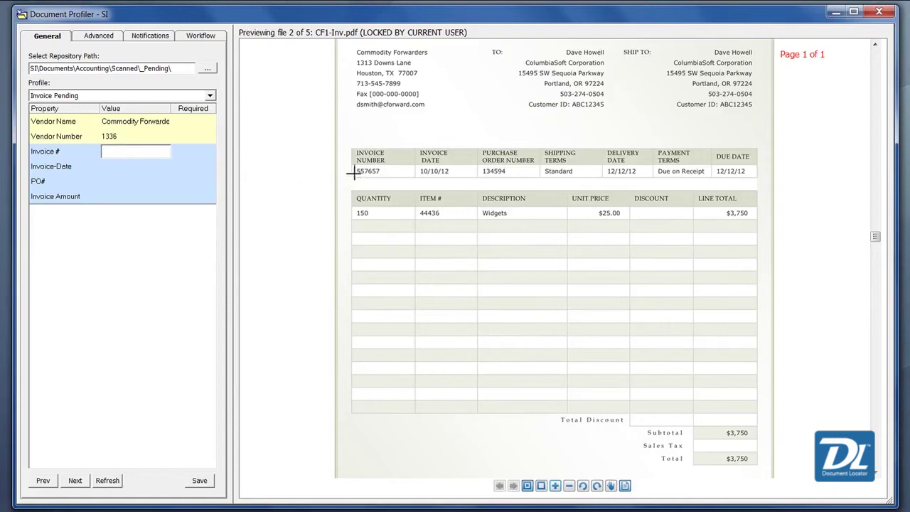
drag(354, 168, 388, 178)
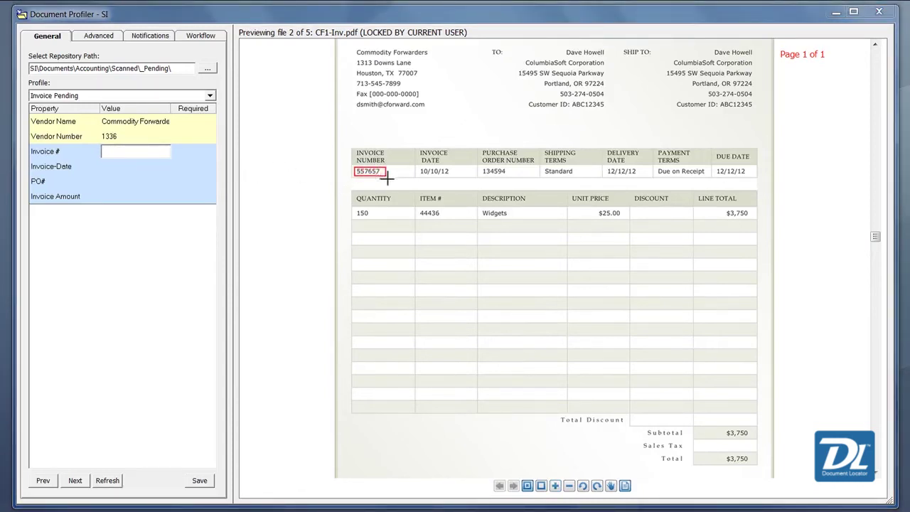
Step: Set the date to 8/22/2012, zone PO 134594, and mark the $3,750 subtotal as amount
click(123, 167)
click(165, 170)
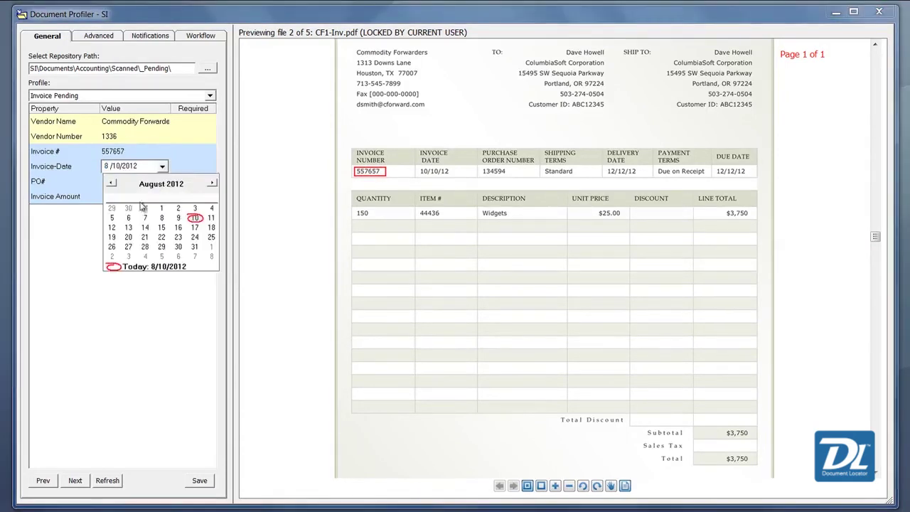
click(158, 242)
click(122, 185)
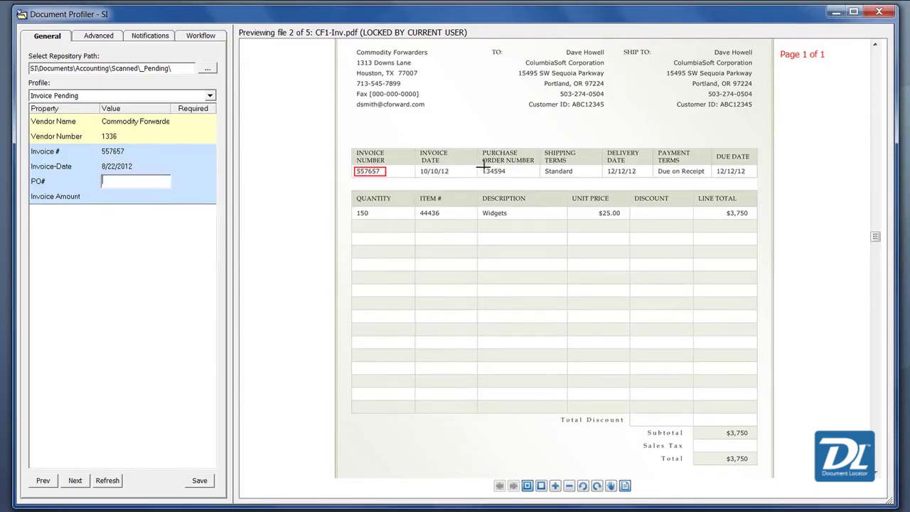
drag(482, 167, 509, 177)
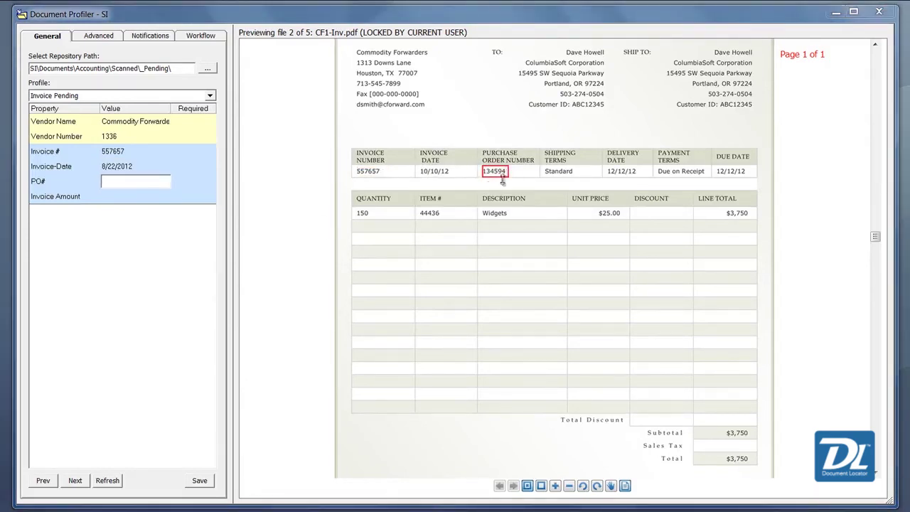
click(119, 197)
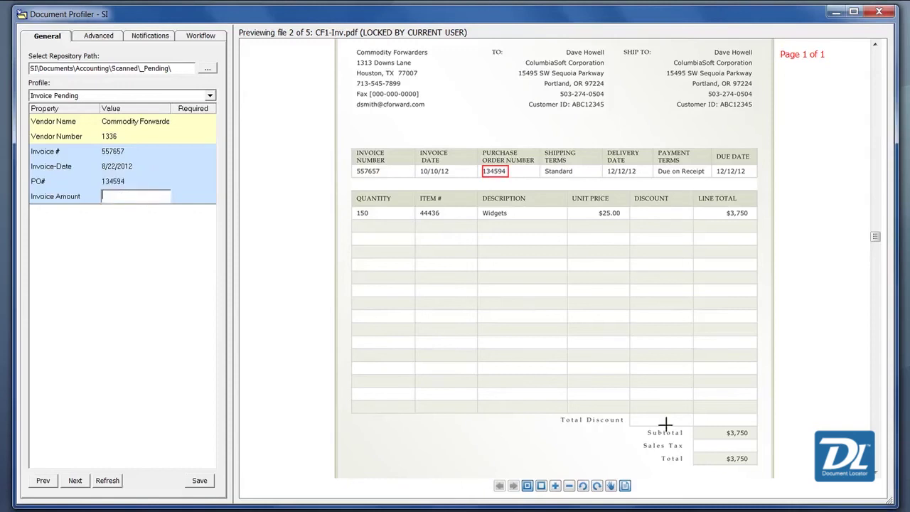
drag(721, 429, 750, 438)
Step: Uncheck Load File's Profile Properties on the Advanced tab
click(99, 37)
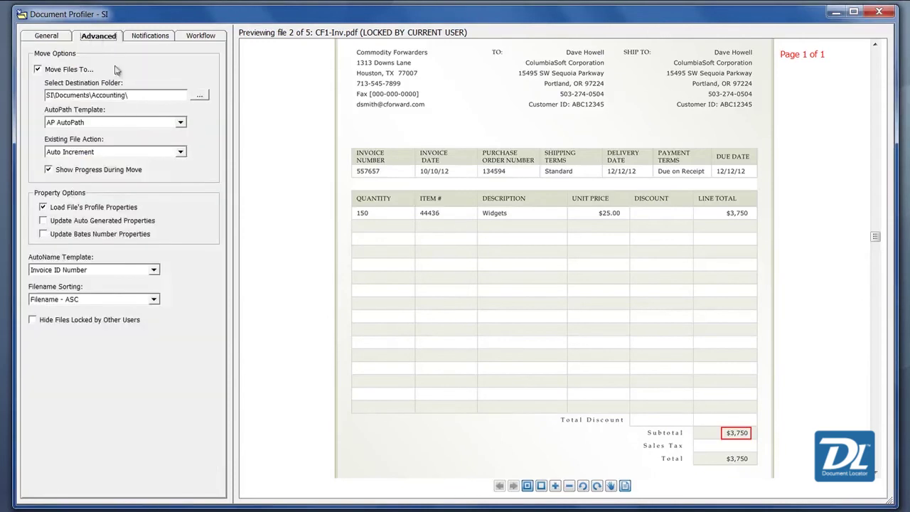
click(43, 207)
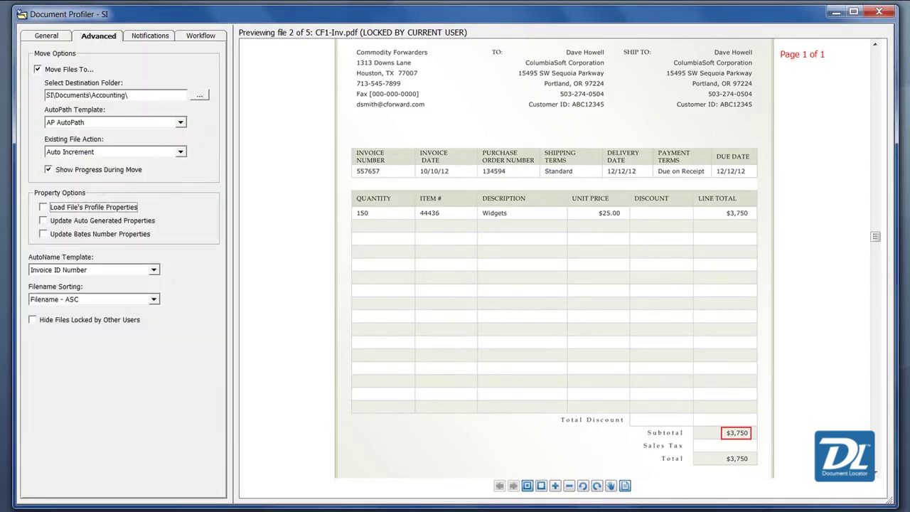
click(44, 36)
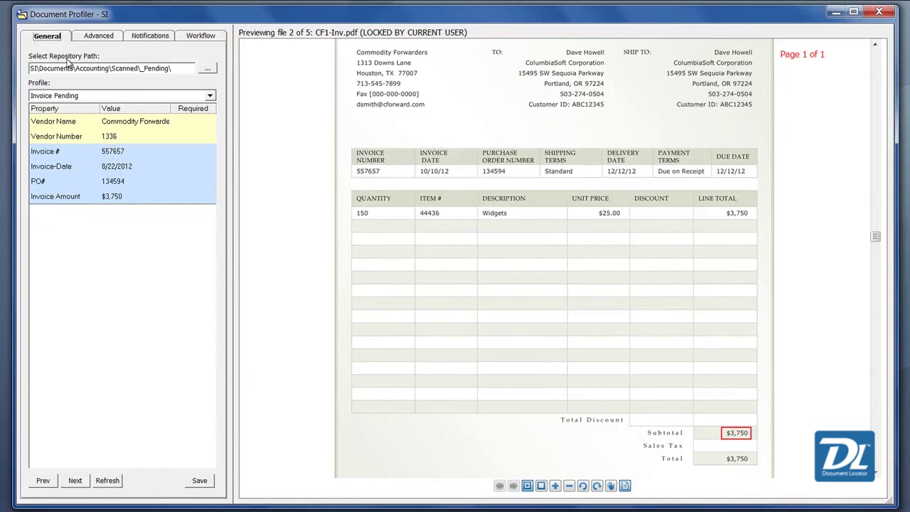
Step: Save the CF1-Inv.pdf profile with Invoice Amount $3,750
click(875, 45)
click(875, 46)
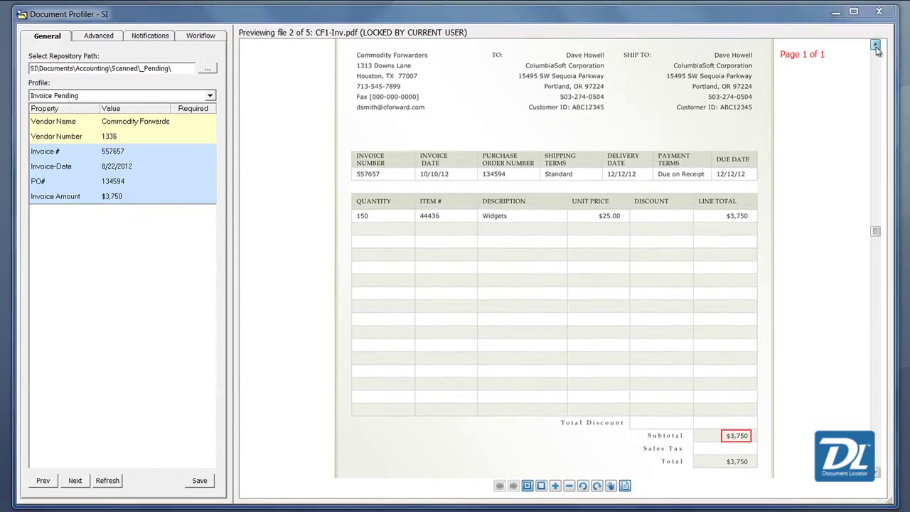
click(876, 45)
click(876, 45)
click(876, 45)
click(876, 45)
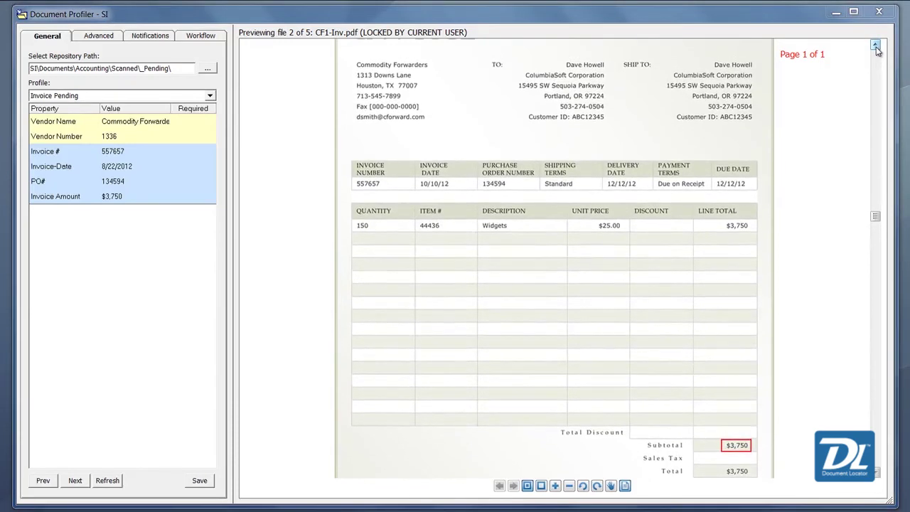
click(200, 481)
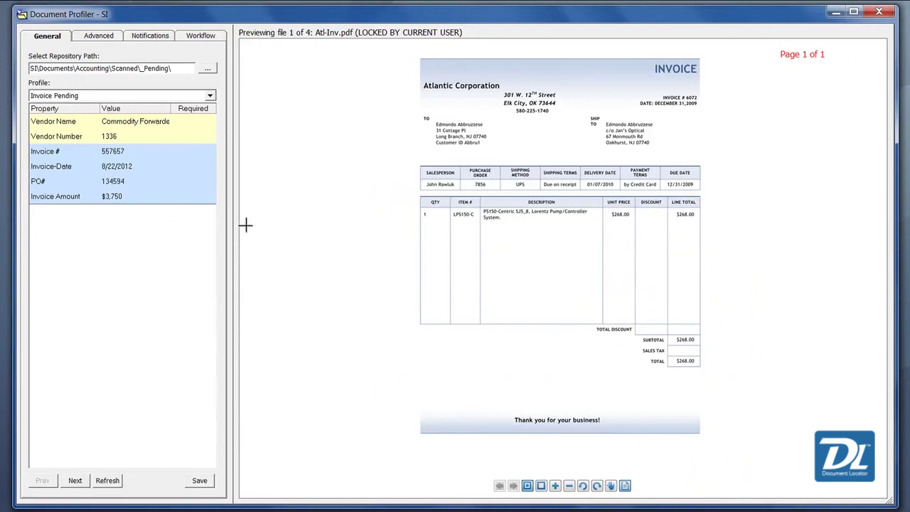
Step: Advance to CF2-Inv.pdf and minimise the Document Profiler window
click(77, 481)
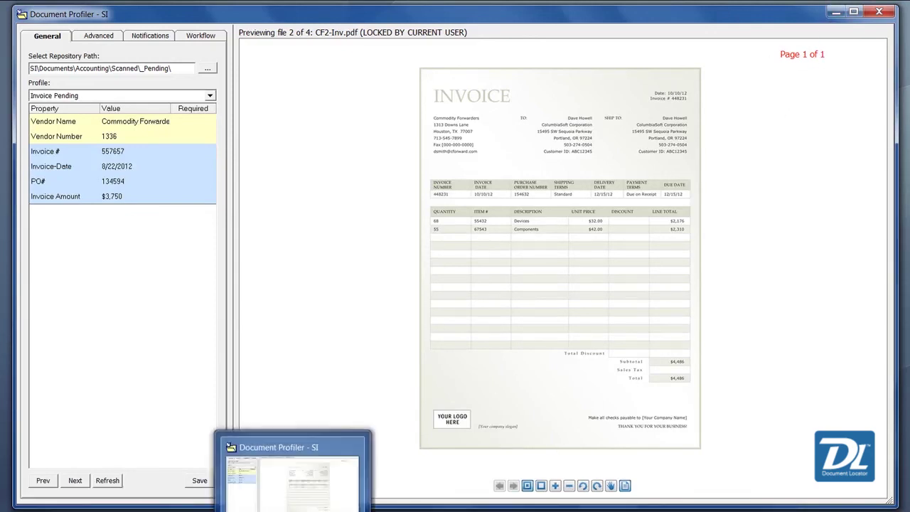
click(292, 511)
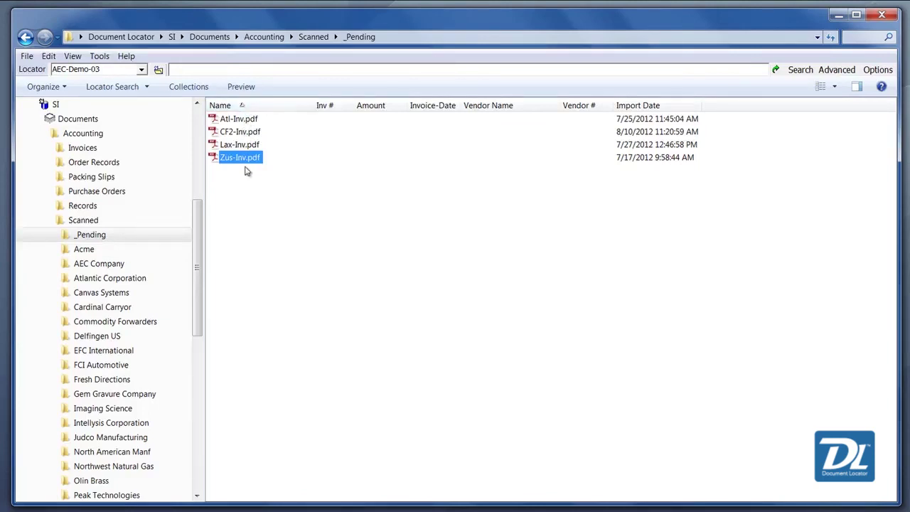
Step: Browse the Acme folder, then Commodity Forwarders to find INV-557657-88.pdf
click(90, 253)
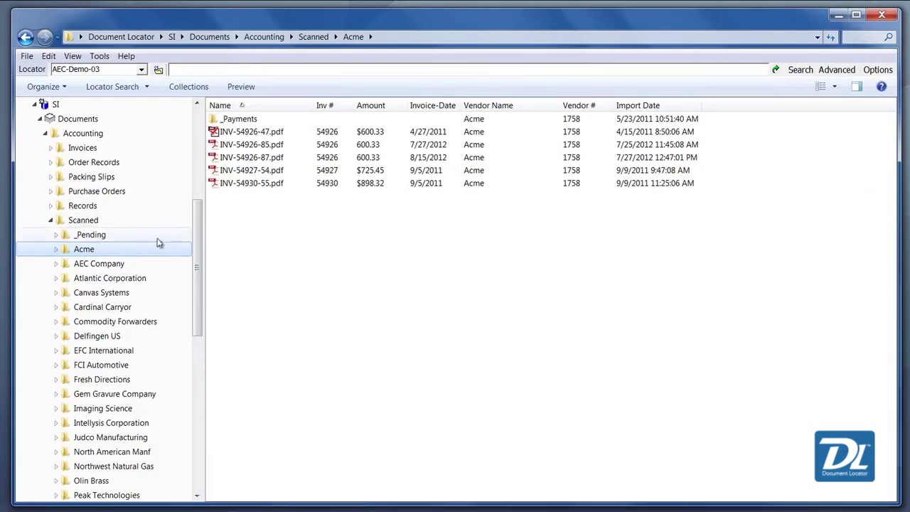
click(149, 320)
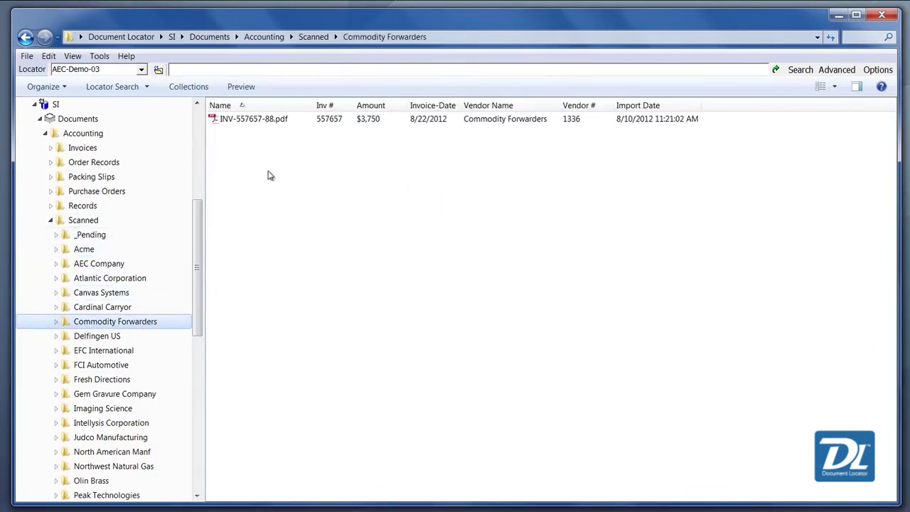